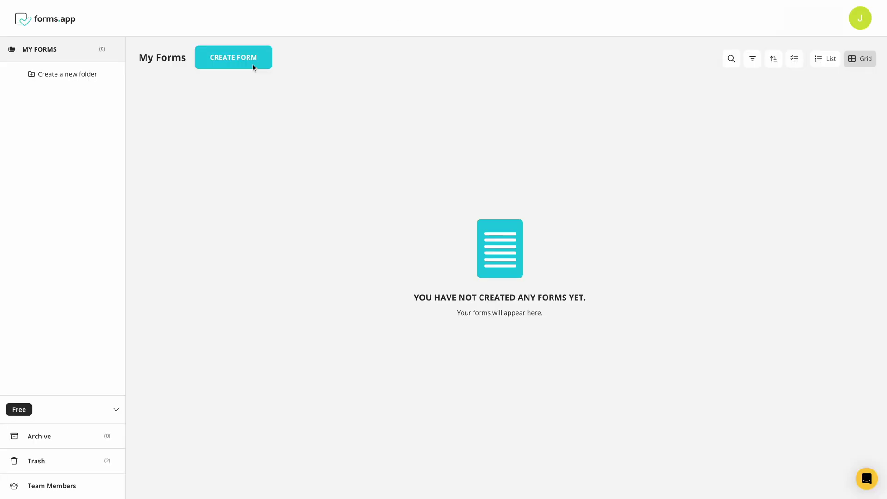
- Start a new form from the Discord Mod Application Form template in Application Forms
{"action": "left_click", "coordinate": [234, 57]}
{"action": "left_click", "coordinate": [236, 121]}
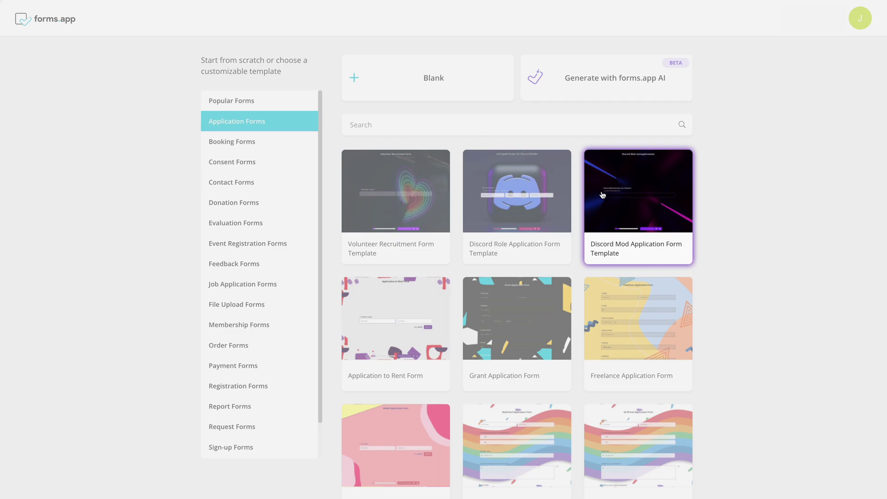
{"action": "left_click", "coordinate": [601, 196]}
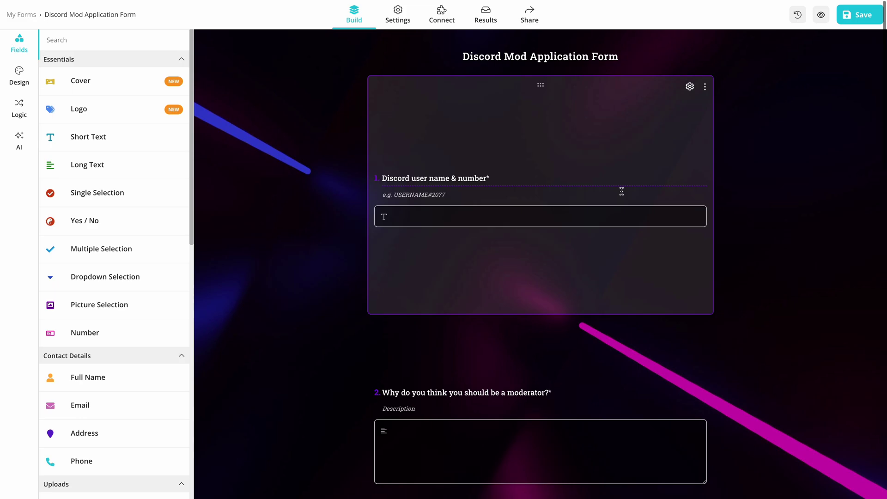
{"action": "scroll", "coordinate": [620, 192], "scroll_direction": "down", "scroll_amount": 5}
{"action": "scroll", "coordinate": [621, 191], "scroll_direction": "down", "scroll_amount": 5}
{"action": "scroll", "coordinate": [621, 192], "scroll_direction": "up", "scroll_amount": 3}
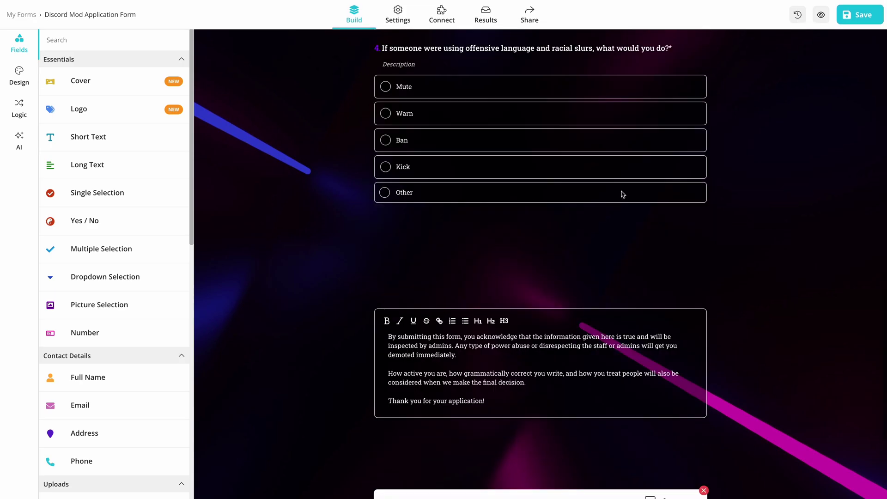
{"action": "scroll", "coordinate": [622, 194], "scroll_direction": "up", "scroll_amount": 5}
- Add a long-answer question after question 2 asking what applicants would bring to the staff team
{"action": "left_click_drag", "start_coordinate": [88, 164], "coordinate": [471, 284]}
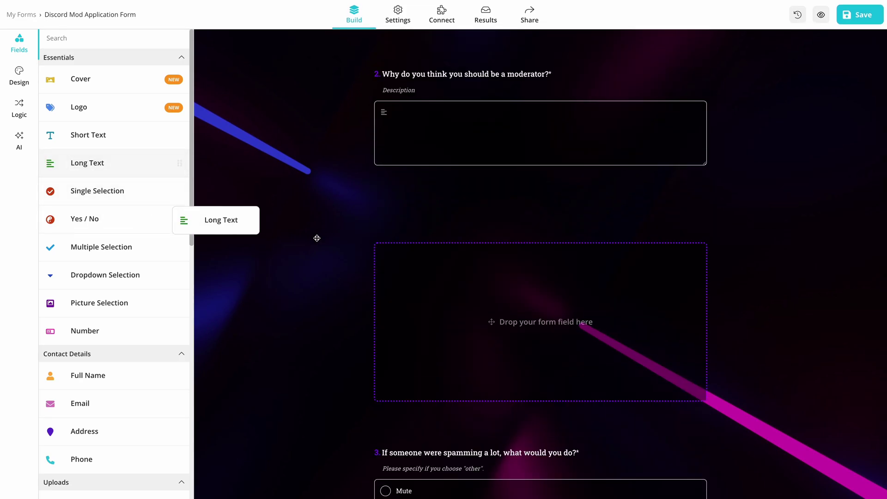
{"action": "double_click", "coordinate": [447, 316]}
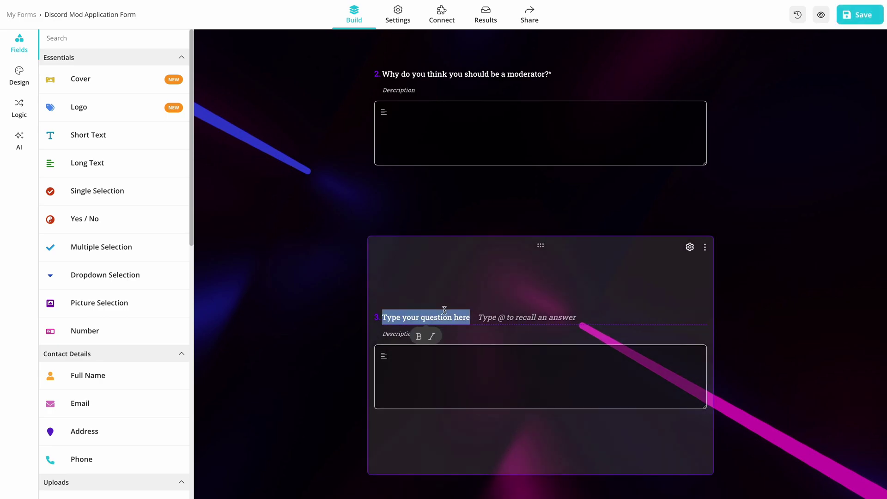
{"action": "type", "text": "What would you add/bring to the staff team?"}
{"action": "left_click", "coordinate": [313, 314]}
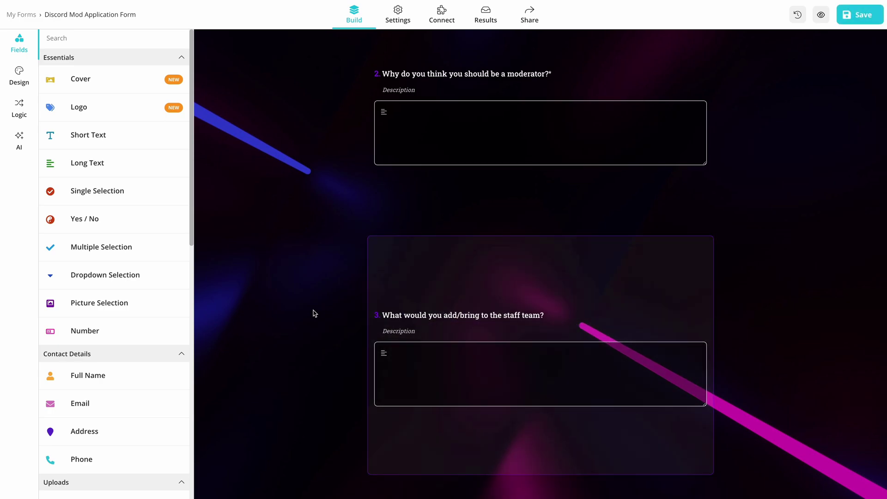
{"action": "scroll", "coordinate": [313, 314], "scroll_direction": "up", "scroll_amount": 5}
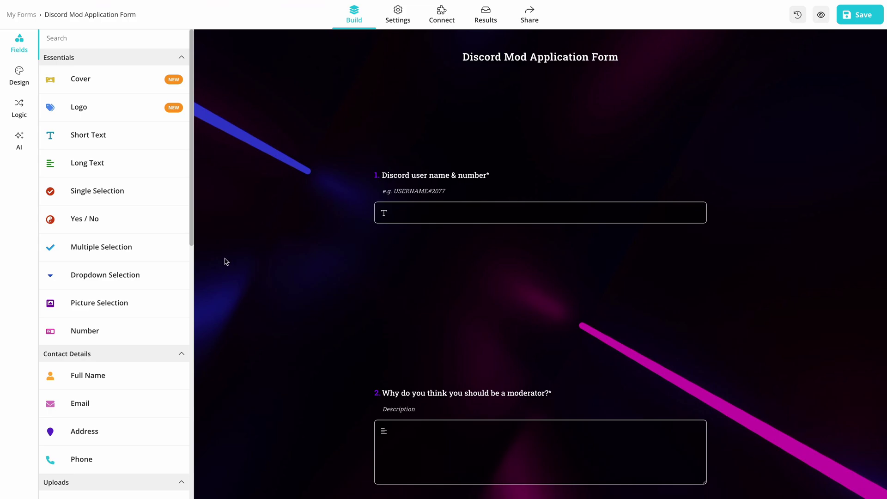
- Apply the Disco theme to the form
{"action": "left_click", "coordinate": [19, 74]}
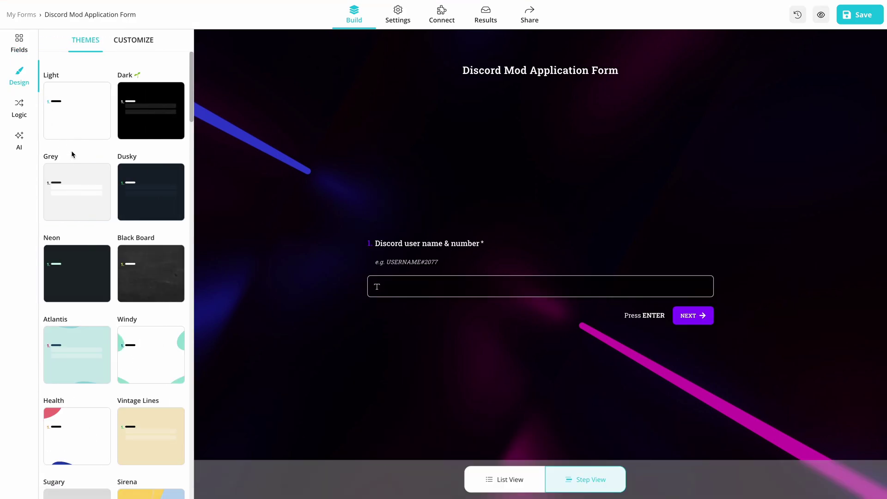
{"action": "scroll", "coordinate": [71, 150], "scroll_direction": "down", "scroll_amount": 5}
{"action": "scroll", "coordinate": [71, 151], "scroll_direction": "down", "scroll_amount": 5}
{"action": "scroll", "coordinate": [72, 150], "scroll_direction": "down", "scroll_amount": 5}
{"action": "scroll", "coordinate": [71, 150], "scroll_direction": "down", "scroll_amount": 4}
{"action": "left_click", "coordinate": [64, 354]}
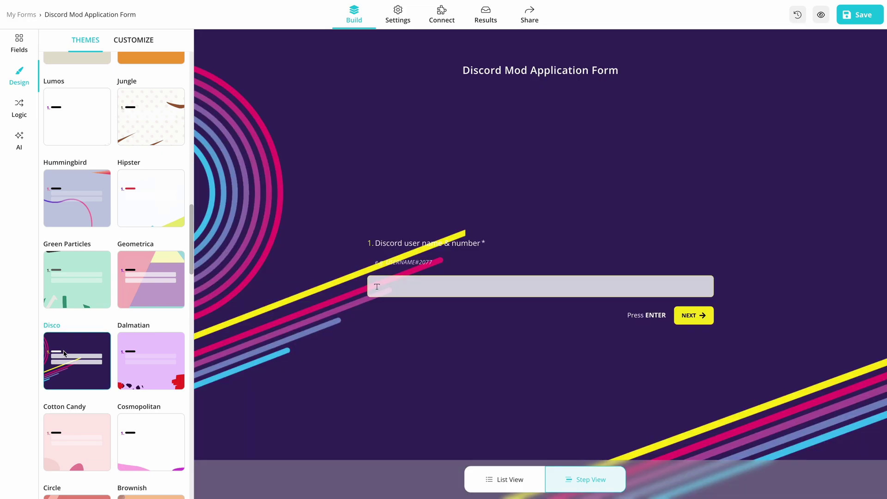
{"action": "left_click", "coordinate": [131, 41]}
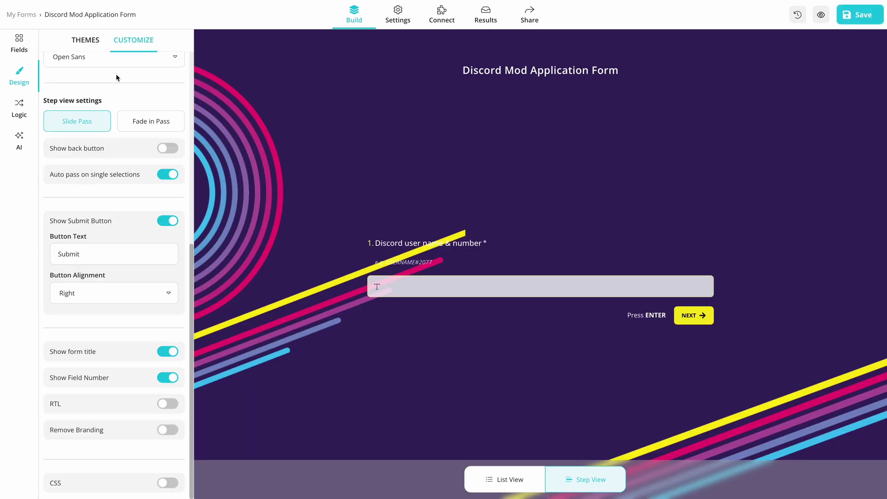
{"action": "scroll", "coordinate": [115, 81], "scroll_direction": "up", "scroll_amount": 5}
- Turn off Allow multiple submissions in the form settings
{"action": "left_click", "coordinate": [399, 14]}
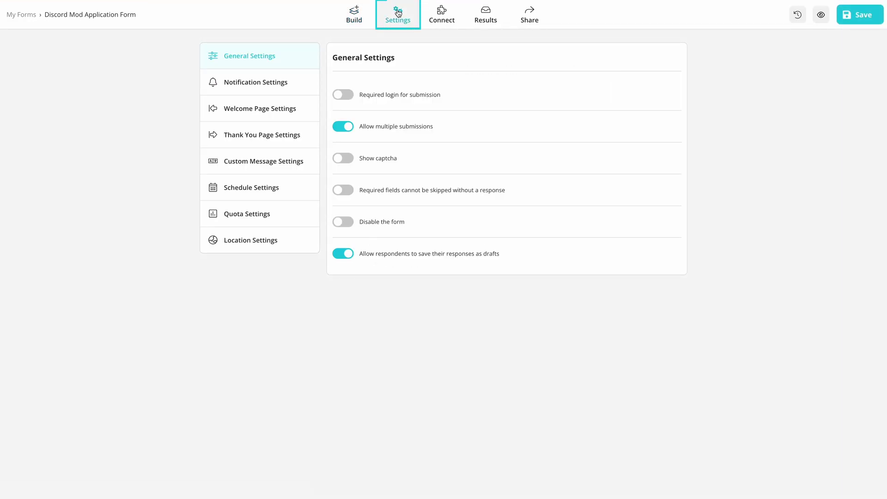
{"action": "left_click", "coordinate": [343, 127]}
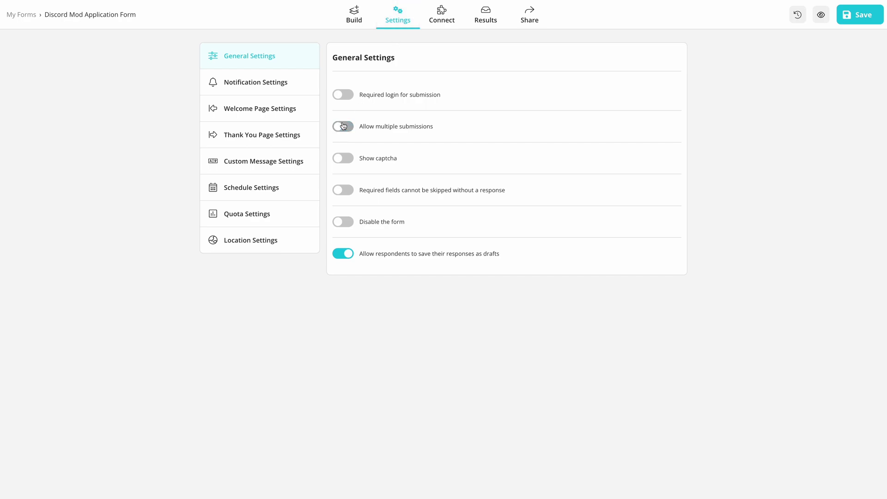
{"action": "left_click", "coordinate": [530, 14]}
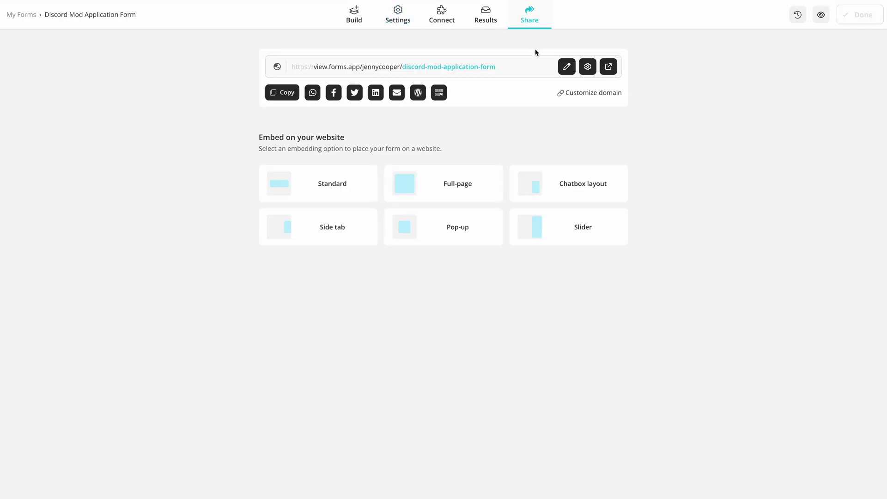
- Rename the share link ending to 'jennys-server-application' and copy the link
{"action": "left_click", "coordinate": [567, 67]}
{"action": "type", "text": "jennys-server-application"}
{"action": "left_click", "coordinate": [566, 66]}
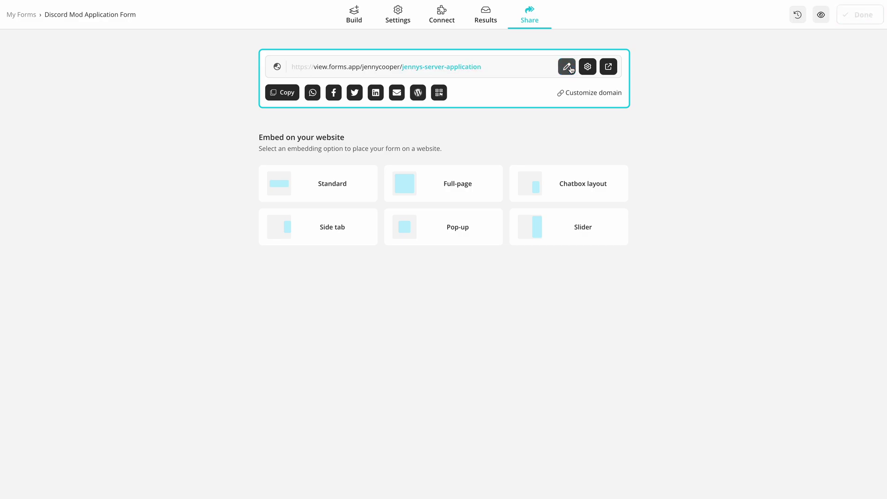
{"action": "left_click", "coordinate": [283, 92]}
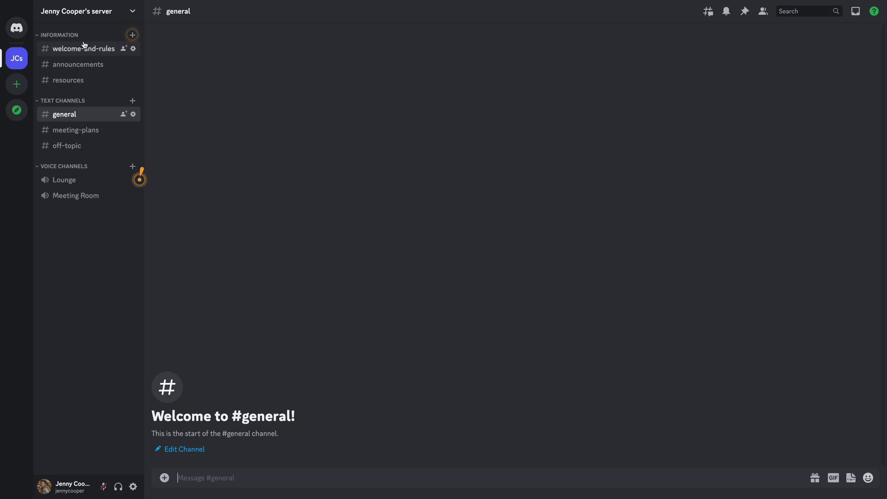
{"action": "left_click", "coordinate": [83, 49]}
- Send the jennys-server-application link in welcome-and-rules and pin that message
{"action": "key", "text": "ctrl+v"}
{"action": "key", "text": "Return"}
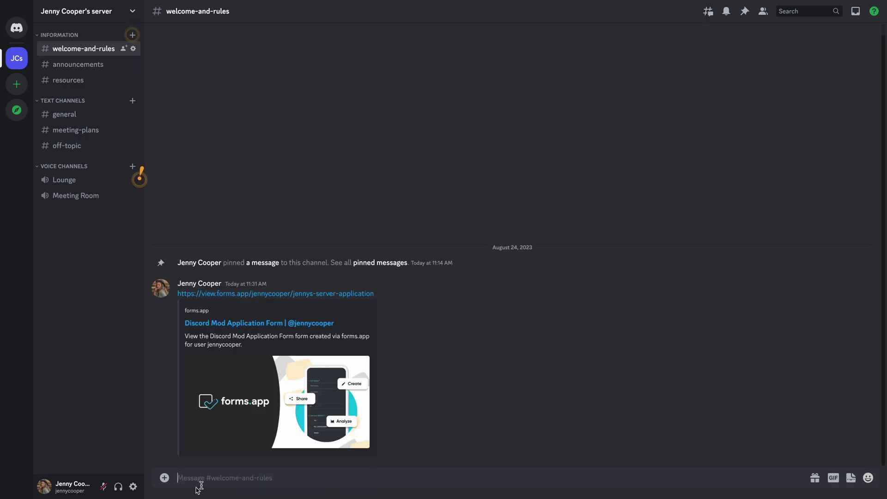
{"action": "left_click", "coordinate": [866, 277]}
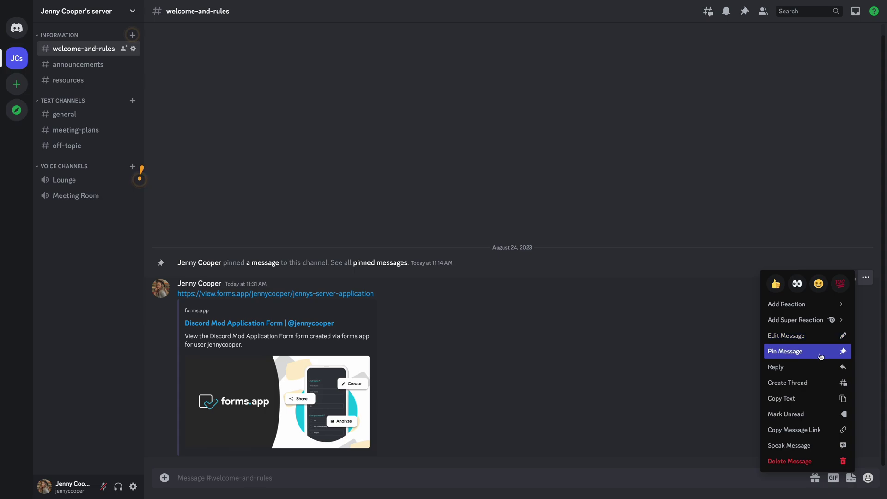
{"action": "left_click", "coordinate": [821, 356]}
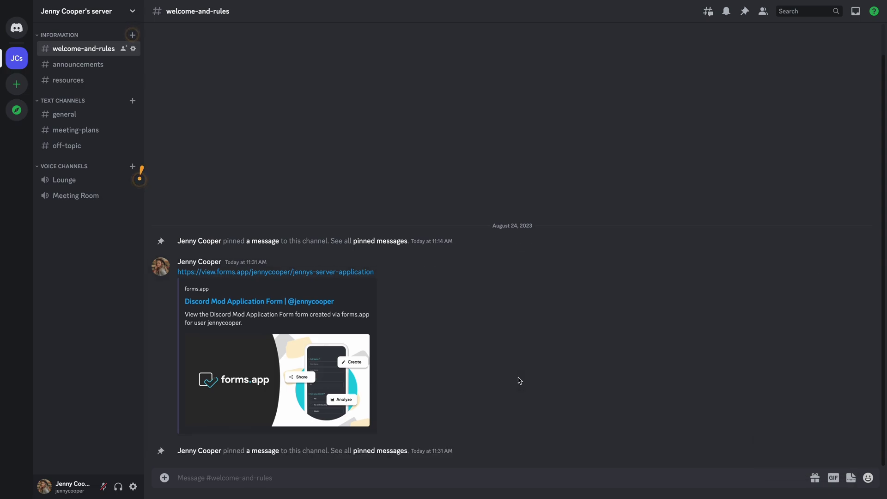